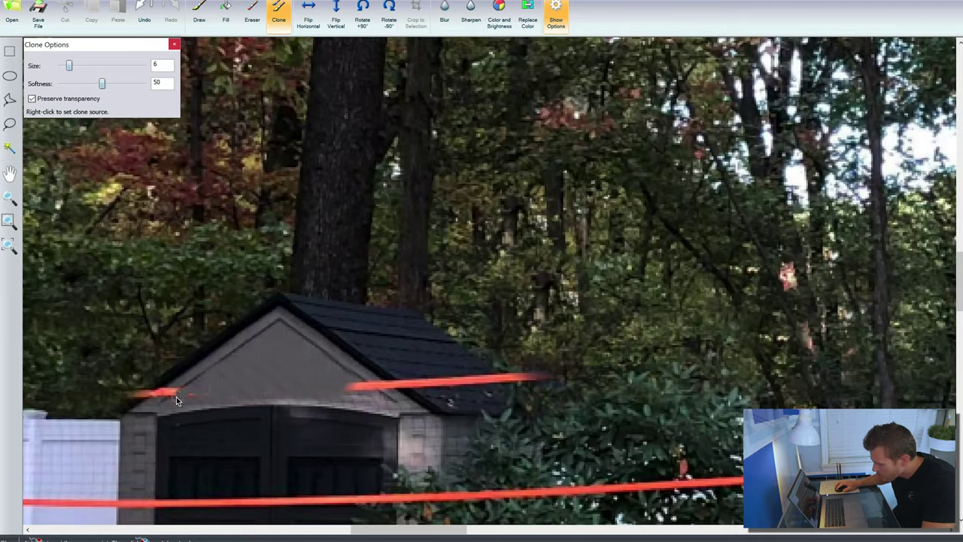
# Slide the pasted white fence section into place along the existing fence
pyautogui.scroll(-5, 376, 373)
pyautogui.scroll(5, 415, 375)
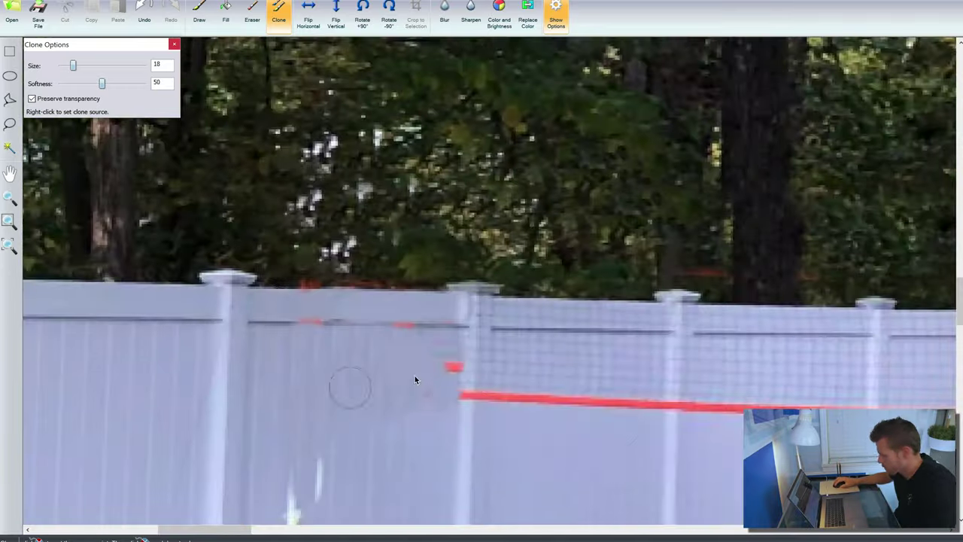
pyautogui.scroll(-5, 570, 359)
pyautogui.scroll(6, 323, 361)
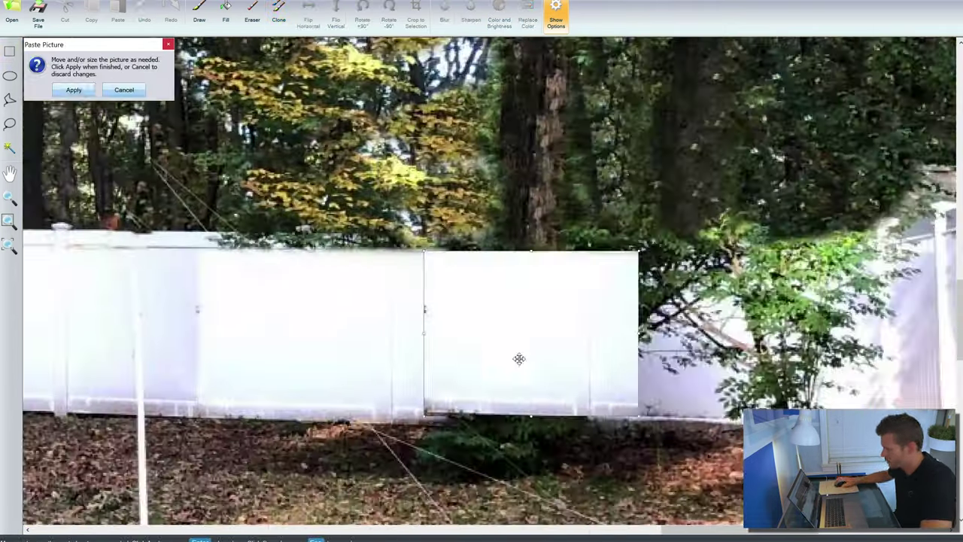
pyautogui.moveTo(518, 356); pyautogui.dragTo(660, 364)
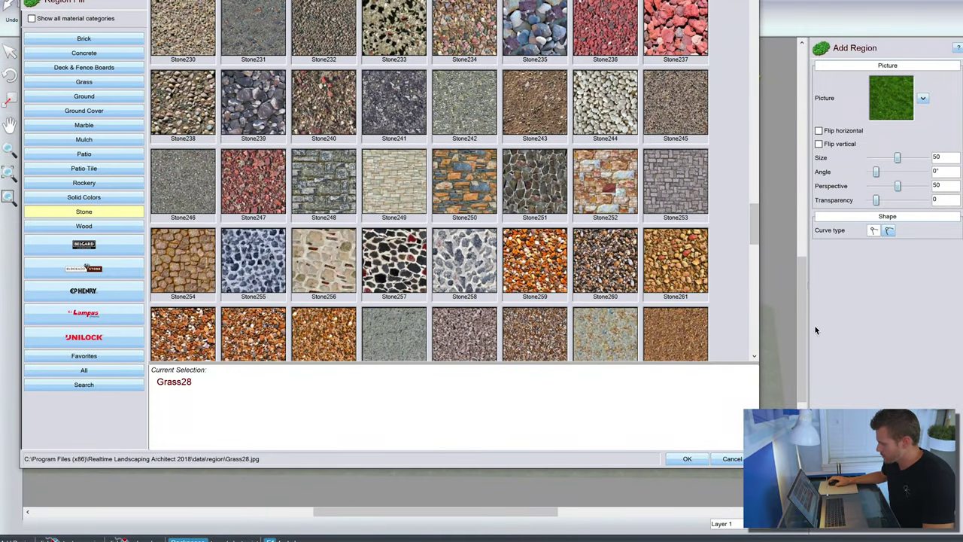
# Fill the fence border region with a brown gravel texture from the Stone category
pyautogui.scroll(-1, 758, 355)
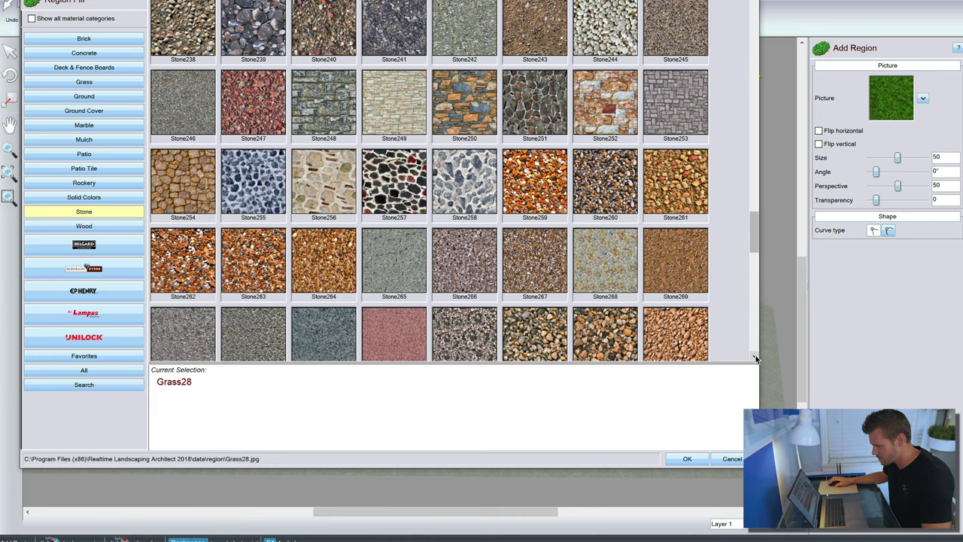
pyautogui.click(755, 358)
pyautogui.click(757, 358)
pyautogui.scroll(-5, 756, 358)
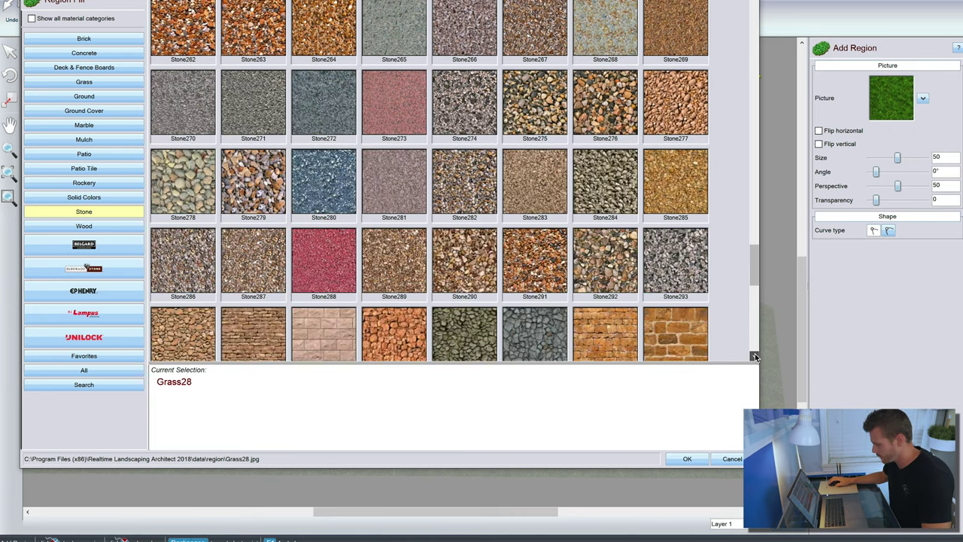
pyautogui.doubleClick(660, 199)
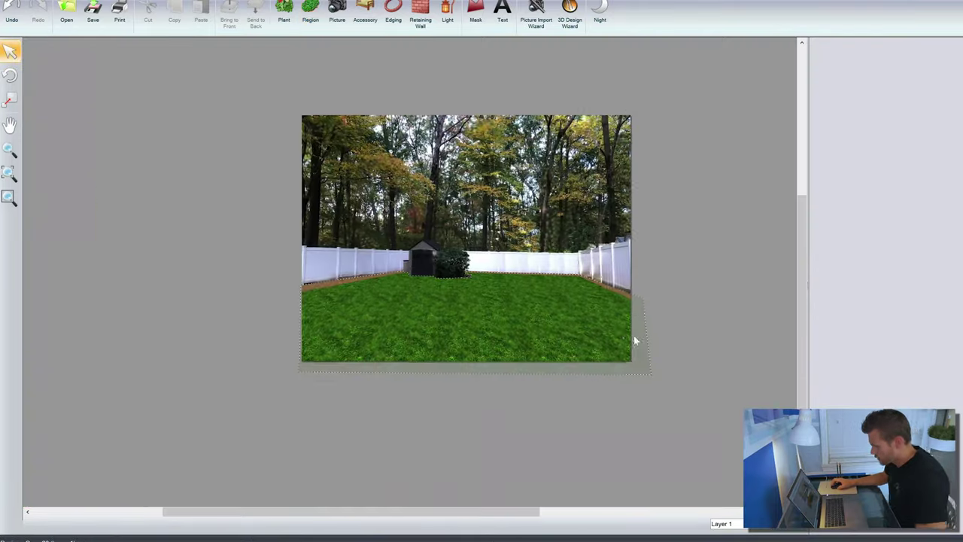
pyautogui.scroll(5, 632, 331)
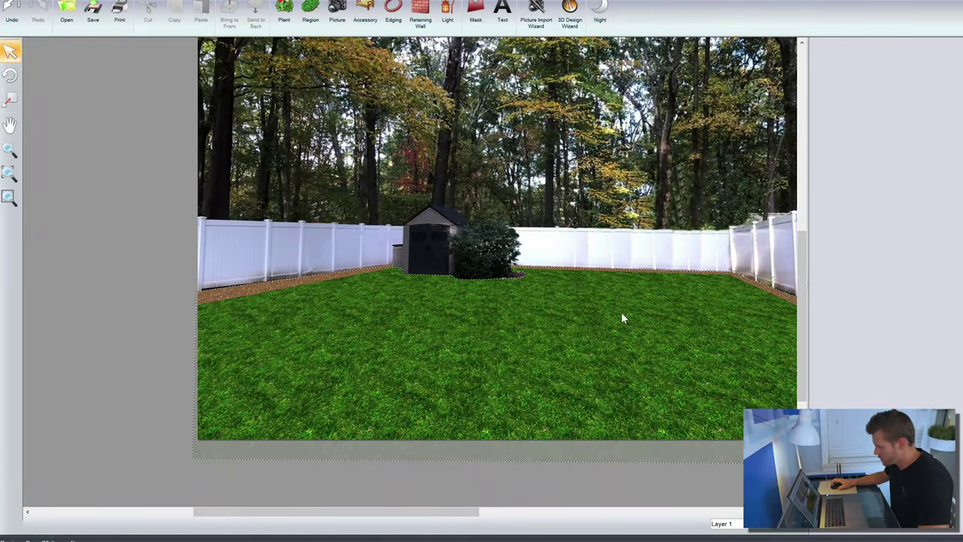
pyautogui.hscroll(5, 621, 316)
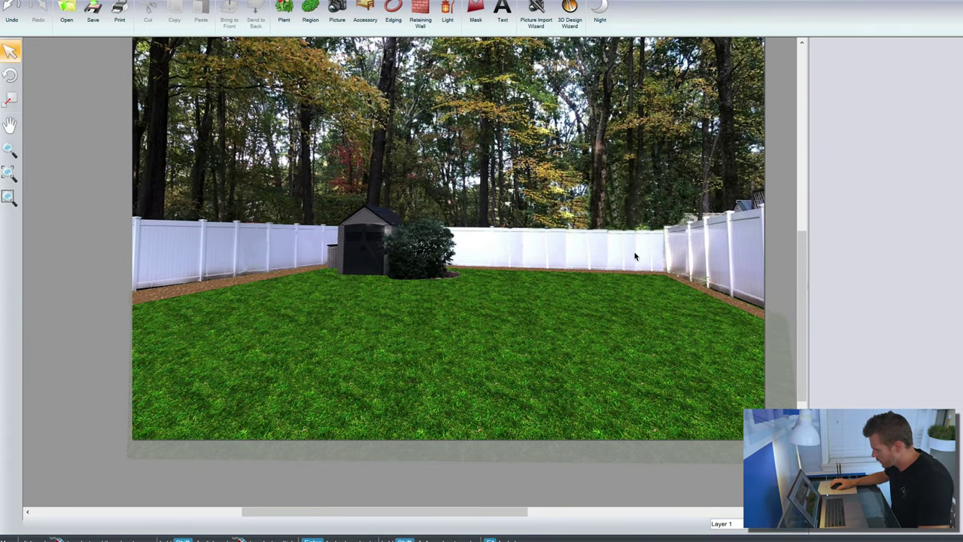
pyautogui.click(716, 384)
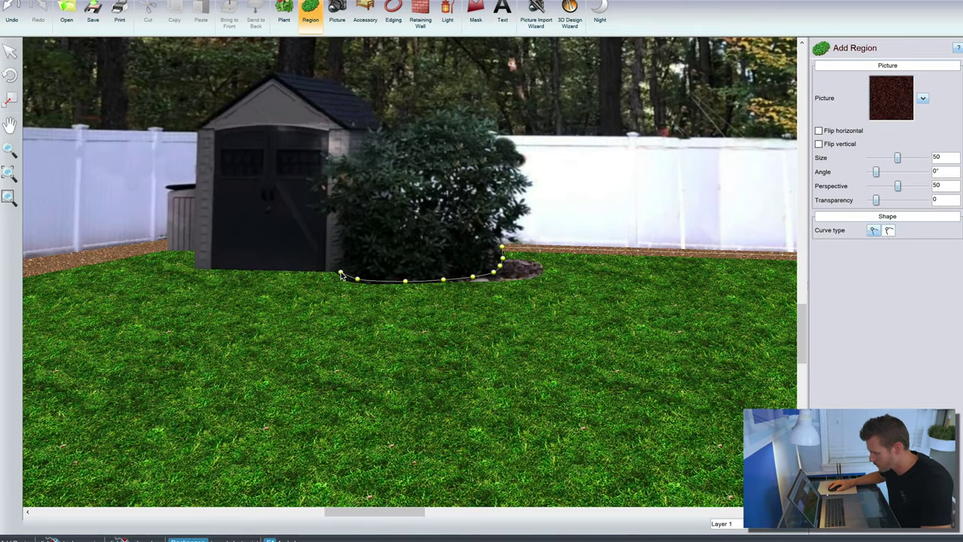
# Outline a mulch bed from the bush along the back fence and down the right side
pyautogui.click(525, 292)
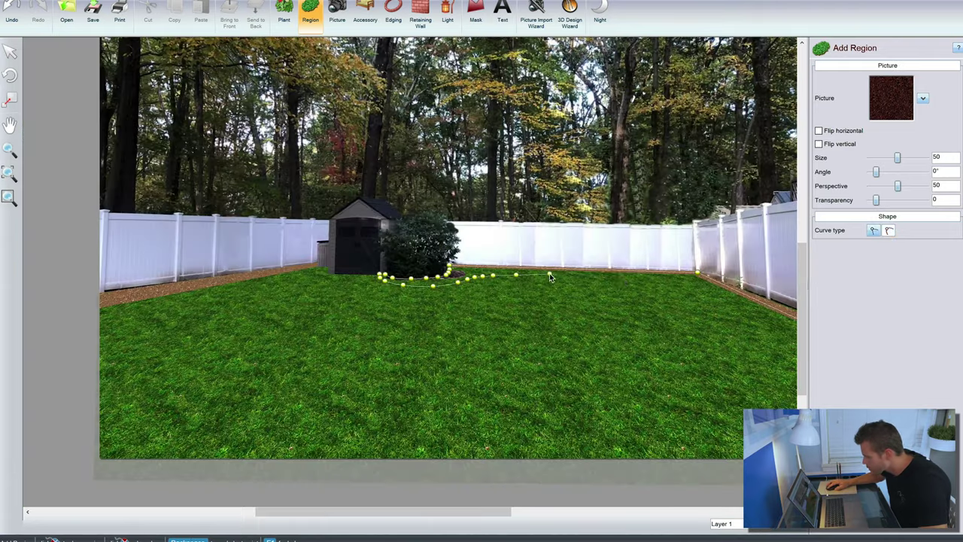
pyautogui.click(602, 275)
pyautogui.click(655, 286)
pyautogui.click(692, 305)
pyautogui.click(705, 320)
pyautogui.click(717, 376)
pyautogui.click(730, 436)
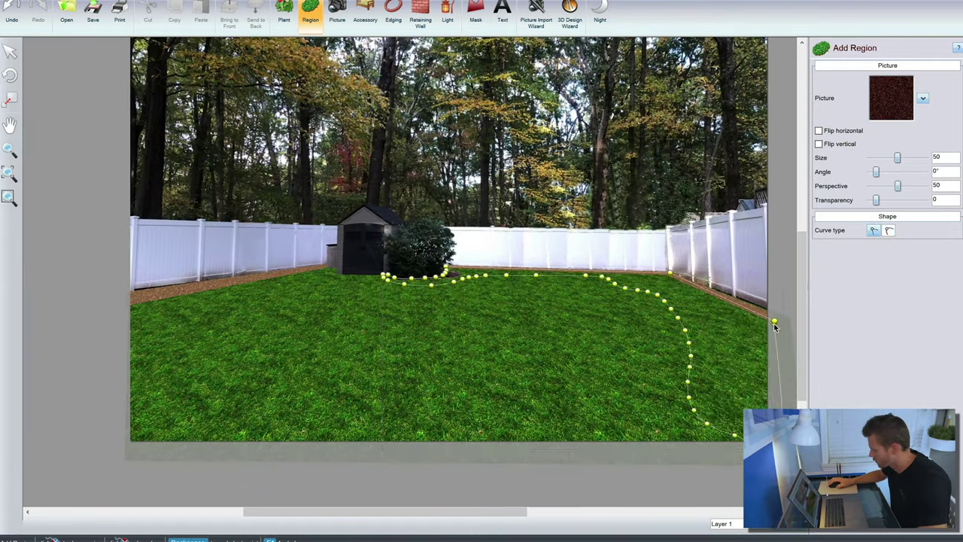
pyautogui.doubleClick(735, 435)
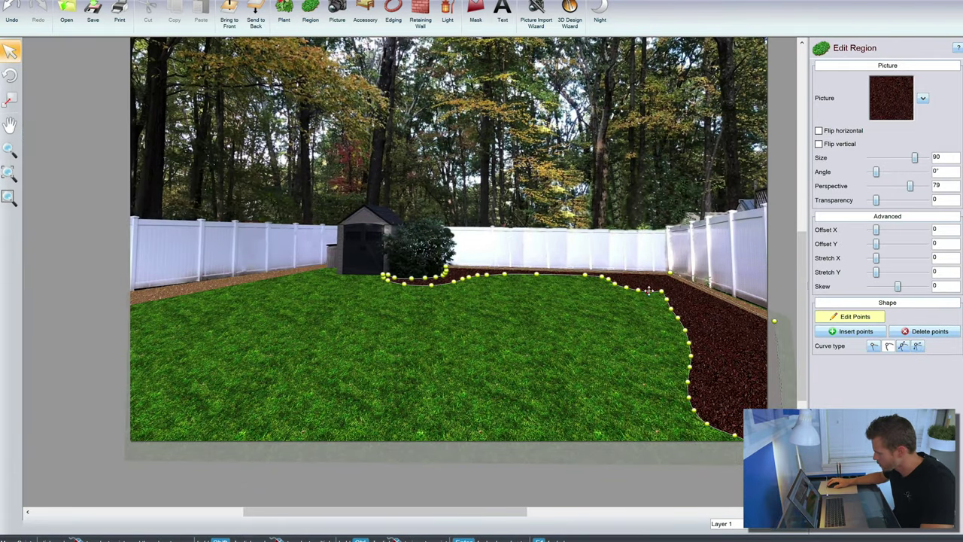
# Reshape the bed's bottom corner and right curve to widen the lawn, then deselect it
pyautogui.moveTo(733, 435); pyautogui.dragTo(702, 449)
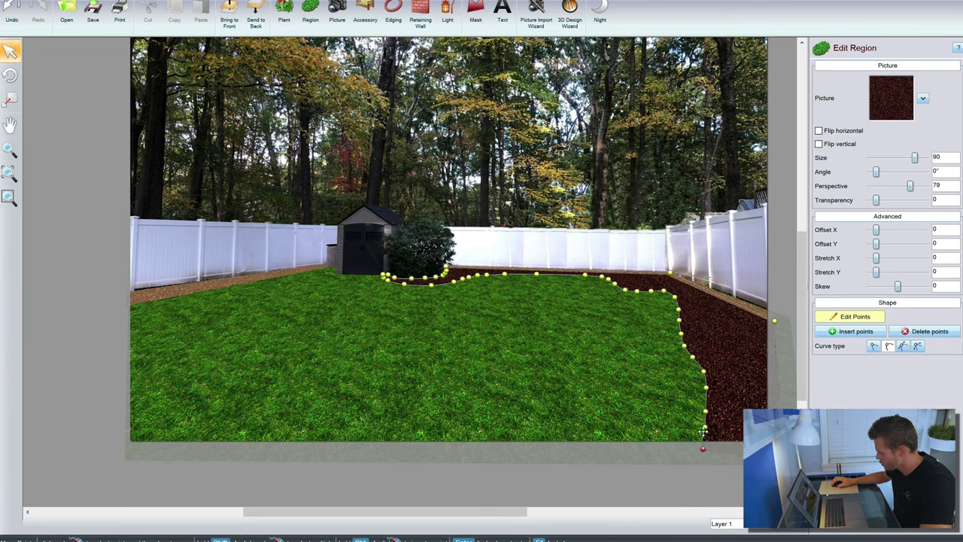
pyautogui.moveTo(692, 358); pyautogui.dragTo(737, 354)
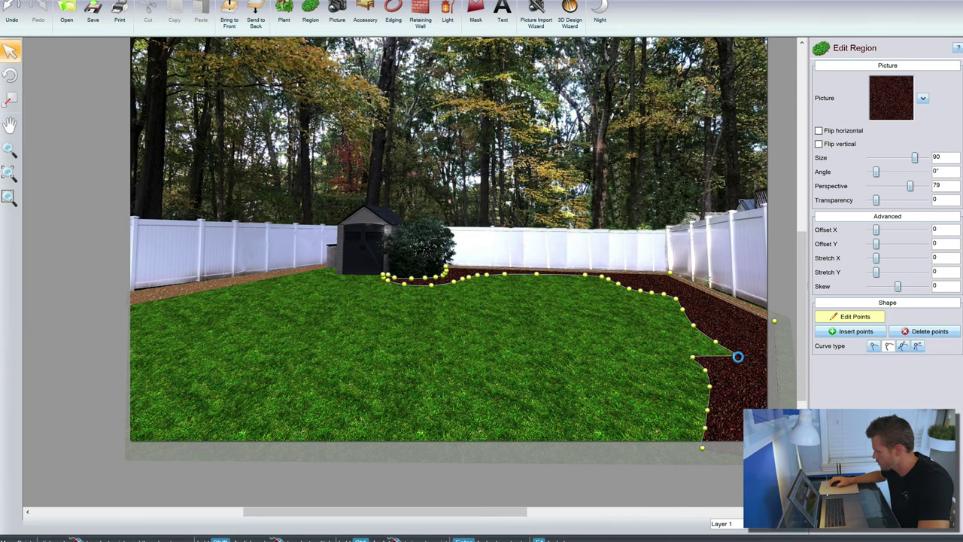
pyautogui.moveTo(701, 448); pyautogui.dragTo(738, 446)
pyautogui.click(788, 191)
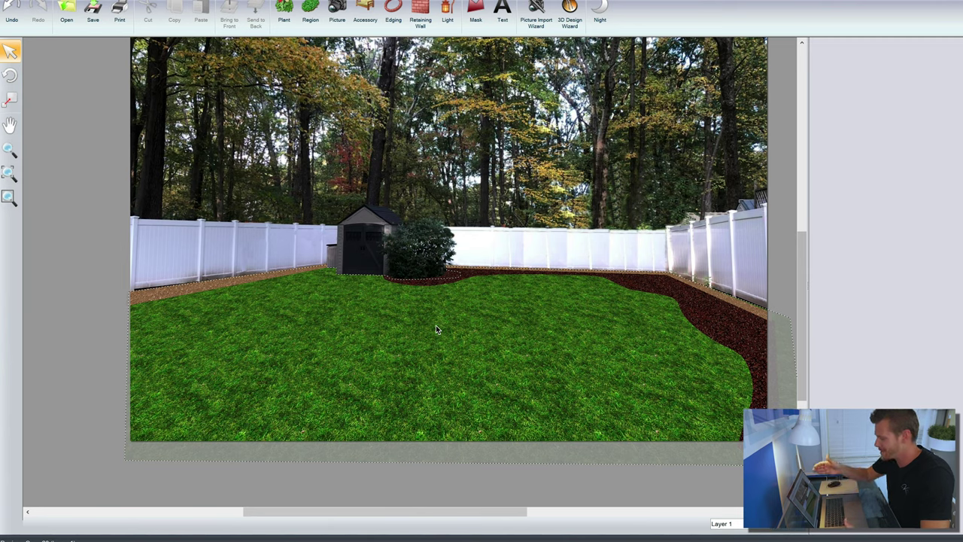
# Outline a second mulch bed from the left edge up to the shed
pyautogui.click(365, 11)
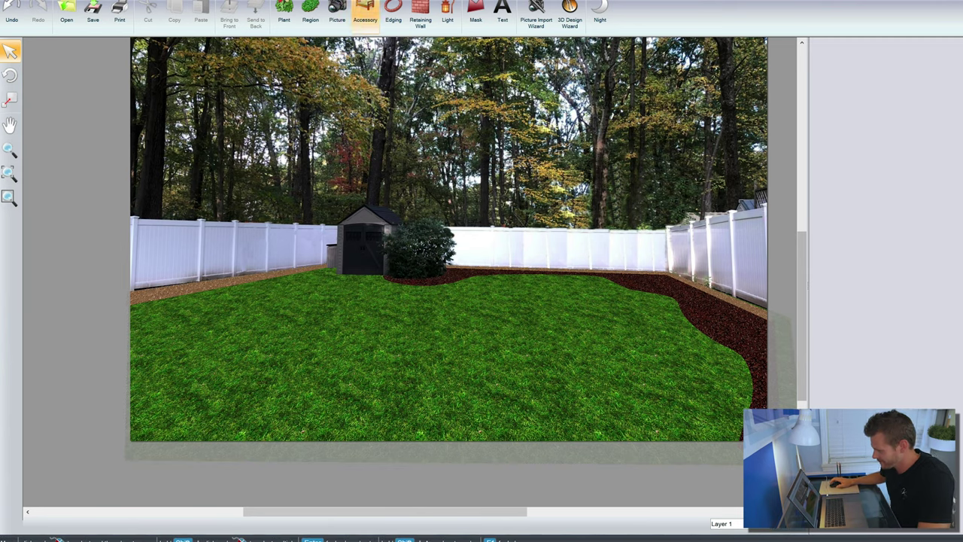
pyautogui.click(310, 11)
pyautogui.moveTo(120, 351)
pyautogui.mouseDown()
pyautogui.moveTo(172, 346)
pyautogui.moveTo(204, 318)
pyautogui.moveTo(266, 292)
pyautogui.mouseUp()
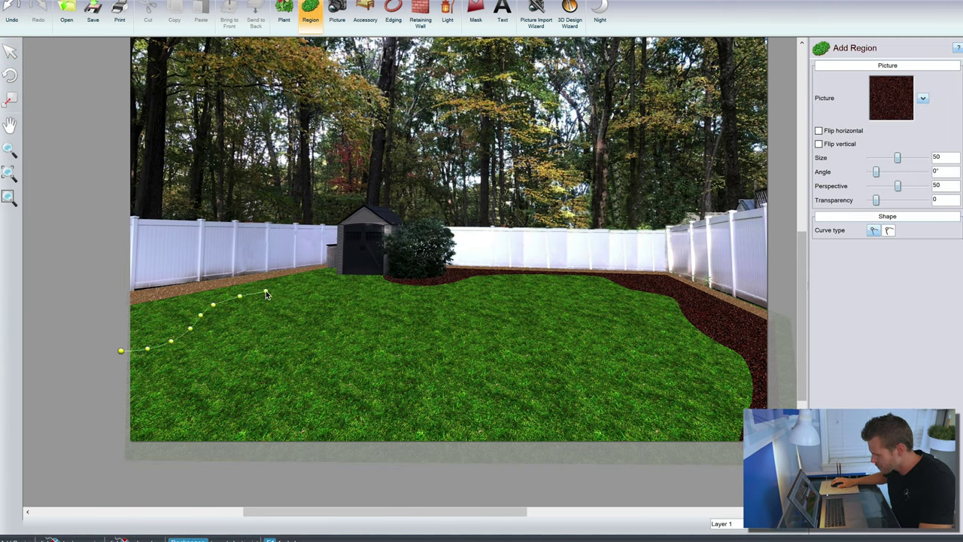
pyautogui.moveTo(323, 287); pyautogui.dragTo(344, 273)
pyautogui.scroll(5, 343, 273)
pyautogui.moveTo(222, 266); pyautogui.dragTo(182, 252)
pyautogui.scroll(-5, 182, 252)
pyautogui.doubleClick(138, 301)
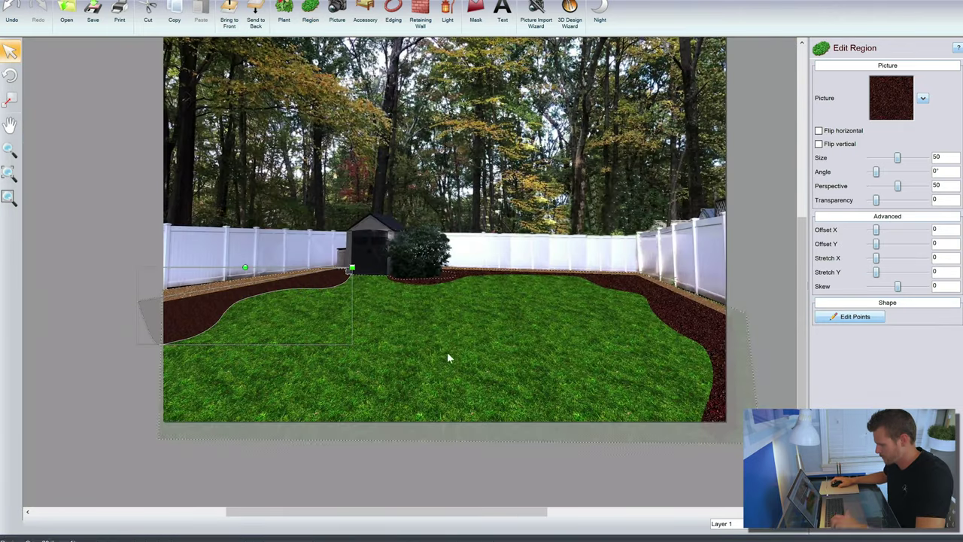
# Adjust the left bed's mulch perspective and keep dark mulch for the next region
pyautogui.moveTo(897, 185); pyautogui.dragTo(906, 185)
pyautogui.press('Escape')
pyautogui.scroll(-1, 444, 264)
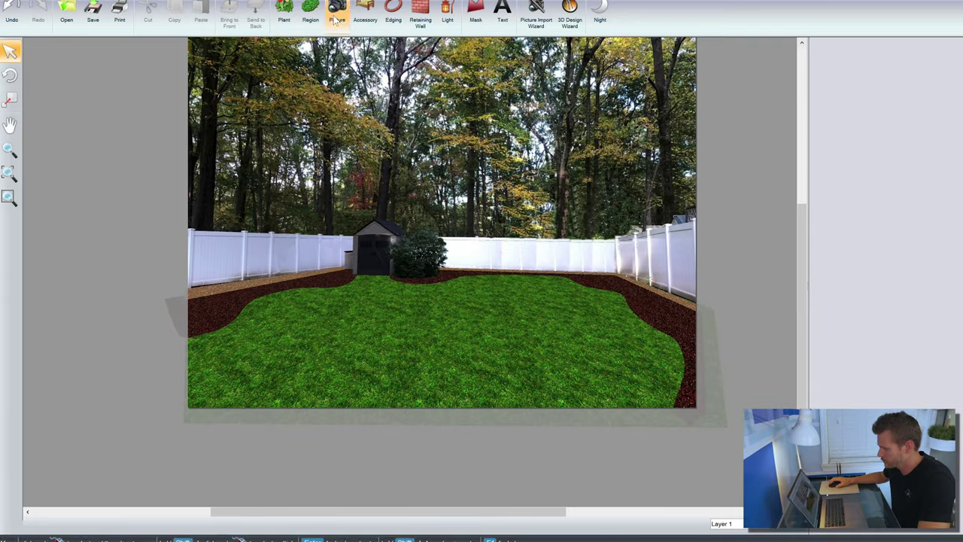
pyautogui.click(310, 11)
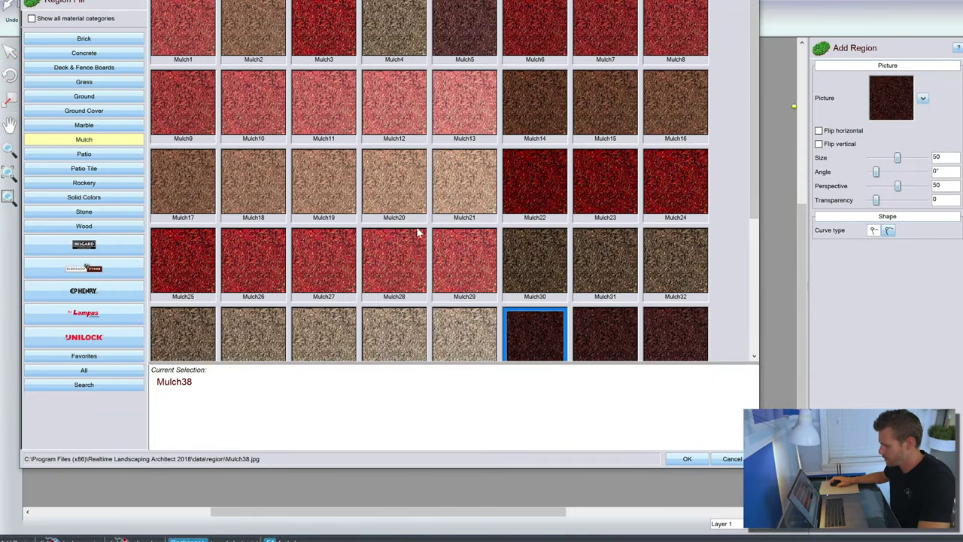
pyautogui.click(719, 461)
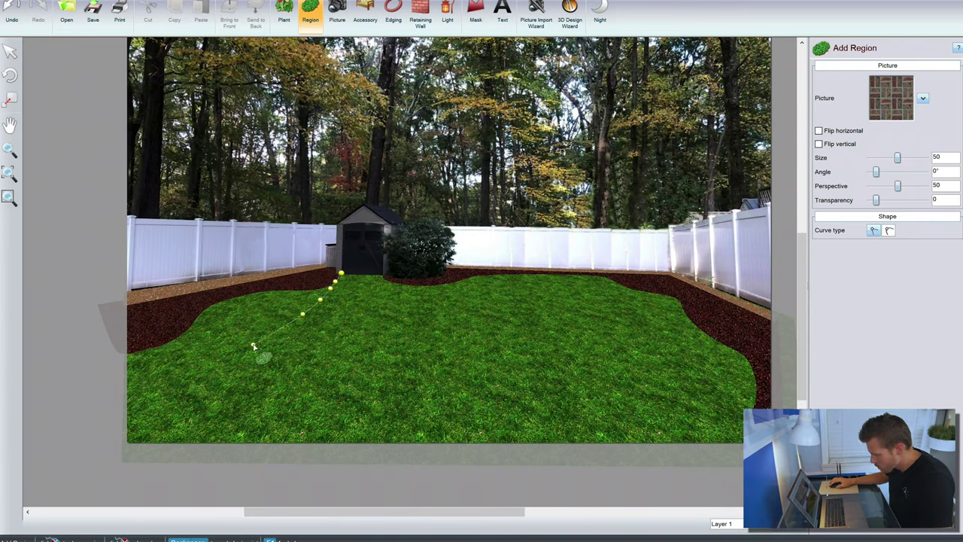
# Draw a grey paver path curving from the bottom of the lawn up to the shed
pyautogui.click(236, 451)
pyautogui.click(329, 454)
pyautogui.scroll(3, 183, 270)
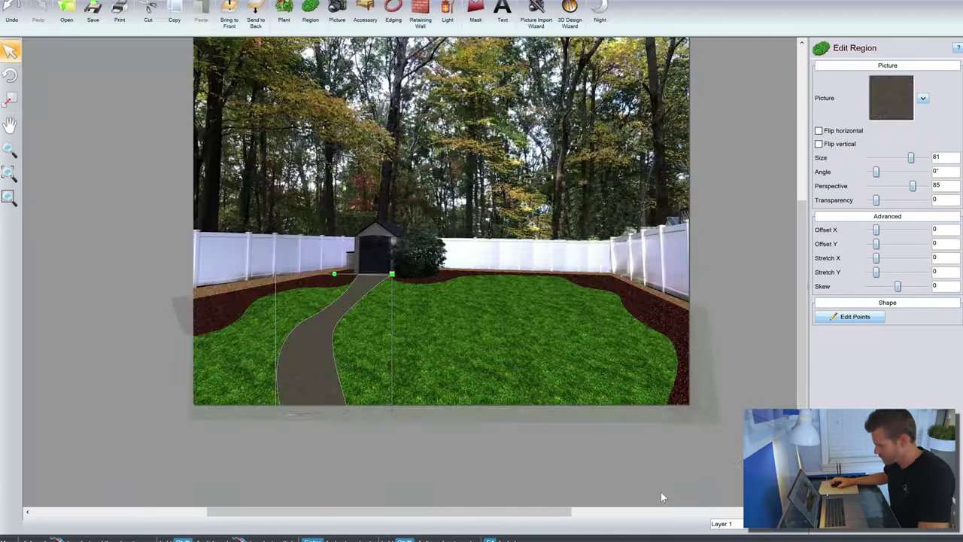
pyautogui.click(661, 497)
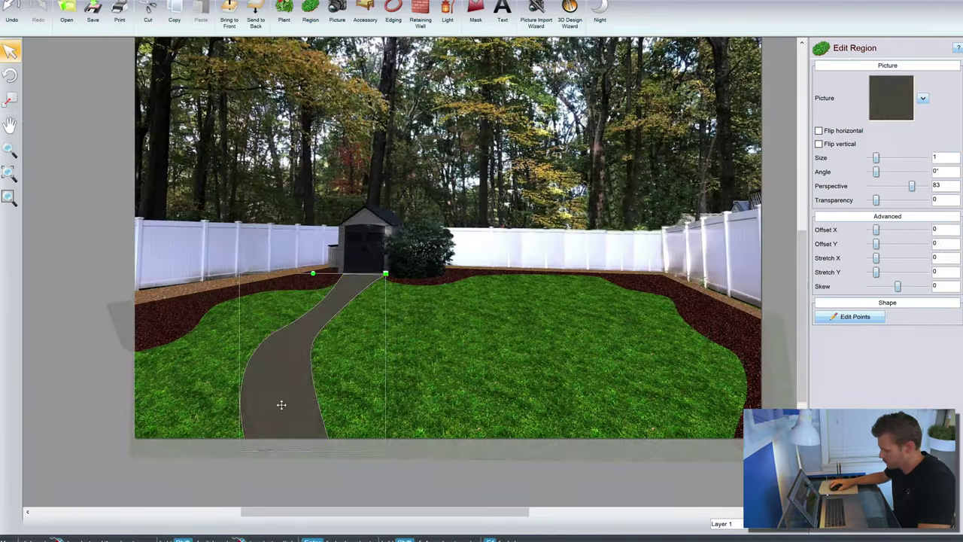
pyautogui.click(483, 275)
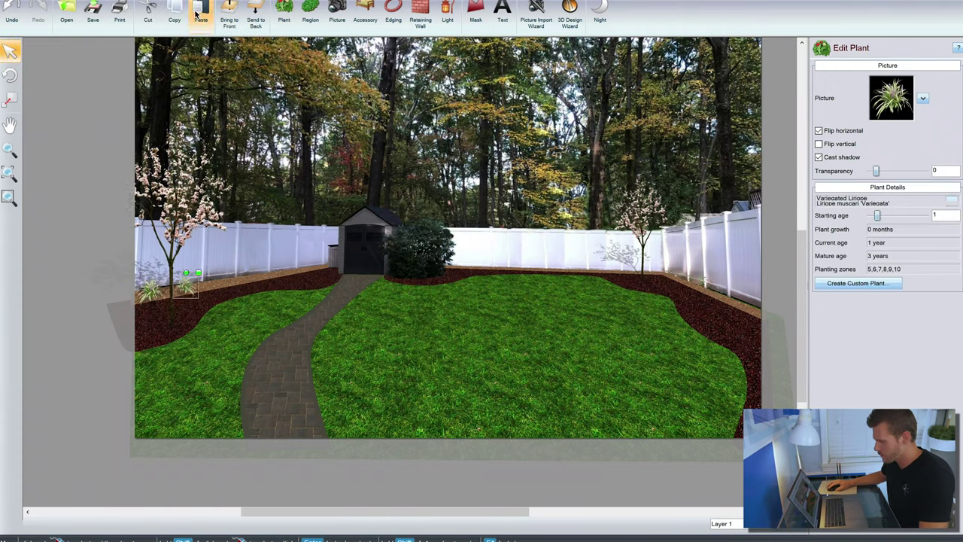
# Plant a row of Variegated Liriope along the back fence bed and into the right fence bed
pyautogui.click(197, 13)
pyautogui.click(505, 263)
pyautogui.click(540, 265)
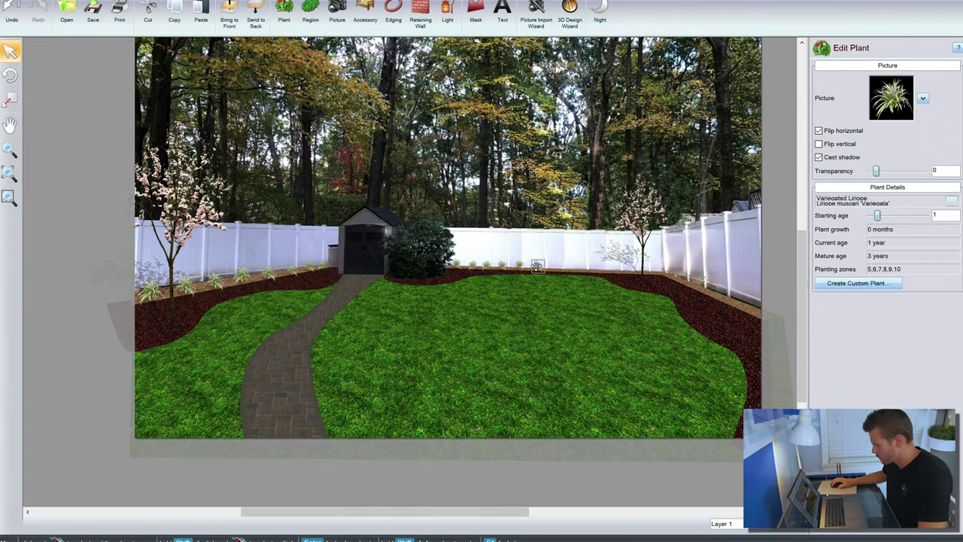
pyautogui.click(572, 266)
pyautogui.click(608, 267)
pyautogui.click(644, 269)
pyautogui.click(678, 278)
pyautogui.click(712, 290)
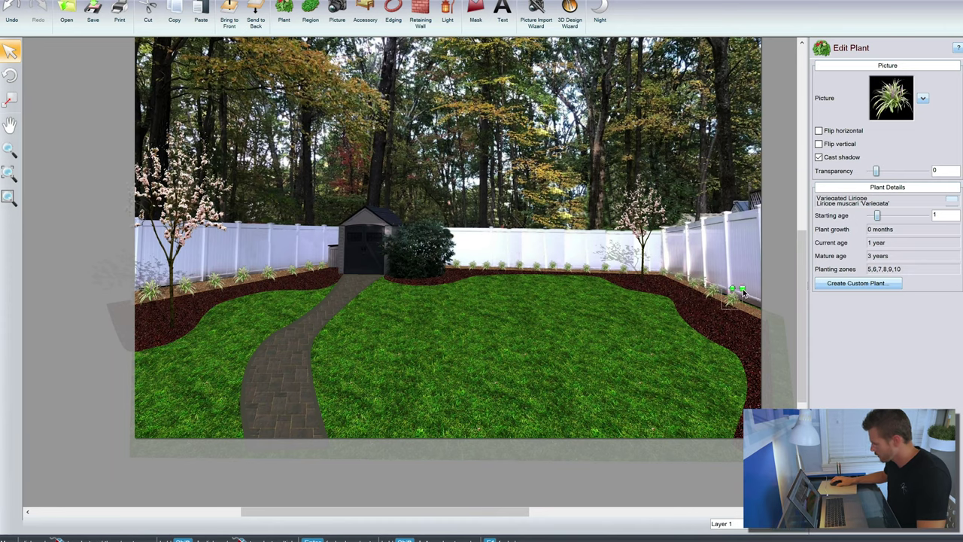
pyautogui.click(731, 298)
pyautogui.click(752, 307)
pyautogui.press('Escape')
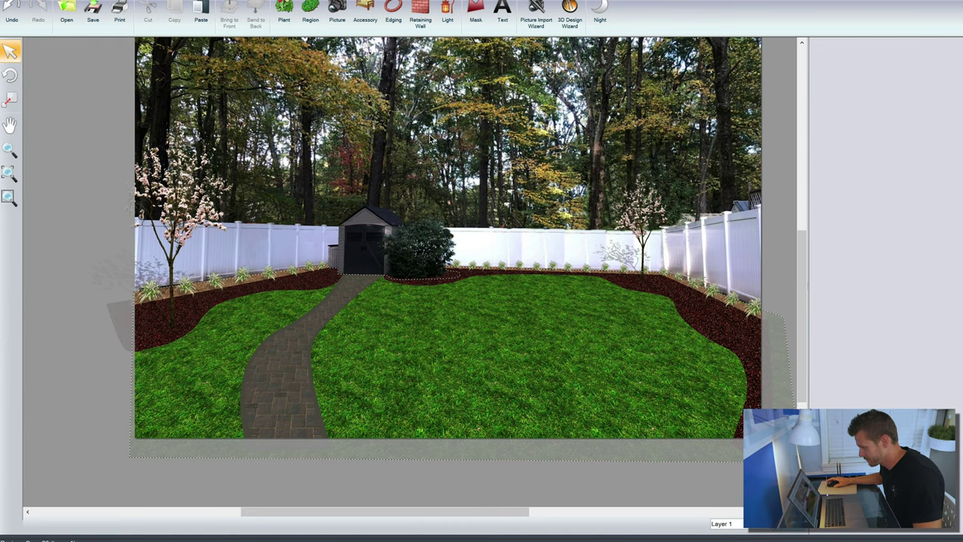
# Start adding a new plant and browse the perennial plants list
pyautogui.click(284, 12)
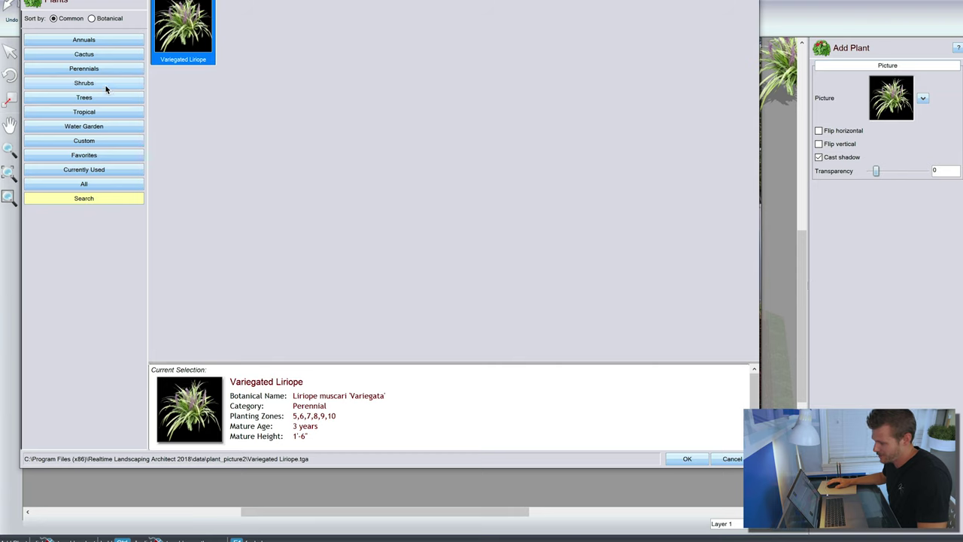
pyautogui.click(106, 68)
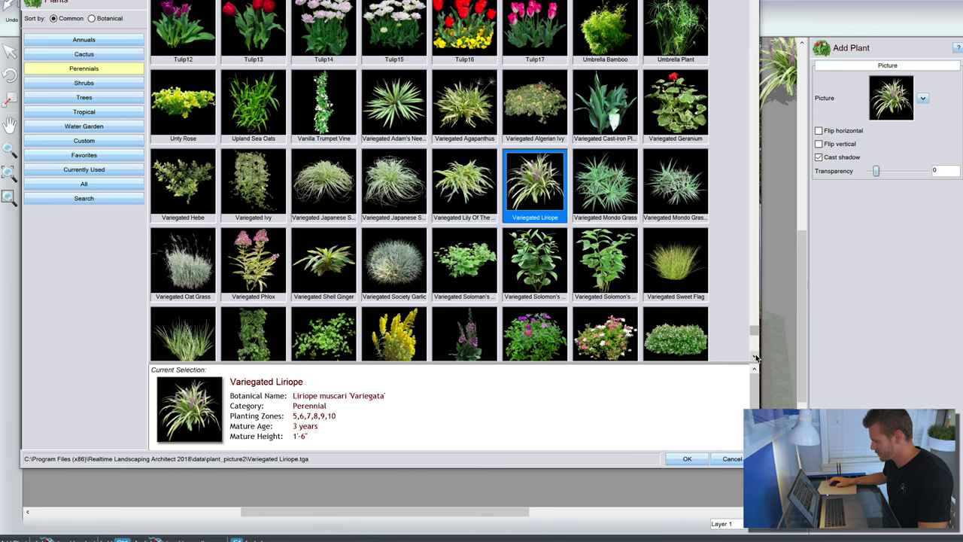
pyautogui.click(755, 357)
pyautogui.click(755, 357)
pyautogui.click(755, 357)
pyautogui.click(755, 357)
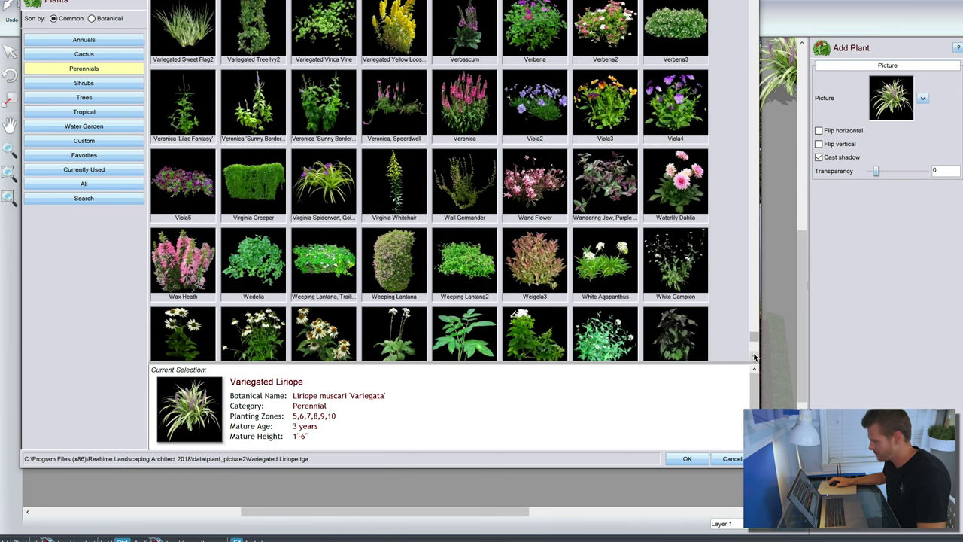
pyautogui.click(754, 357)
pyautogui.click(754, 357)
pyautogui.click(755, 357)
pyautogui.click(755, 357)
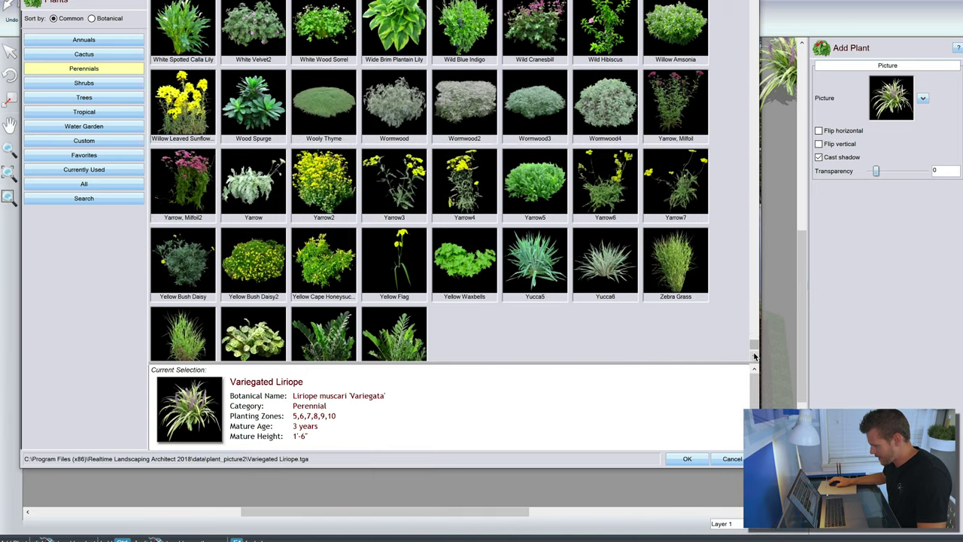
pyautogui.click(754, 357)
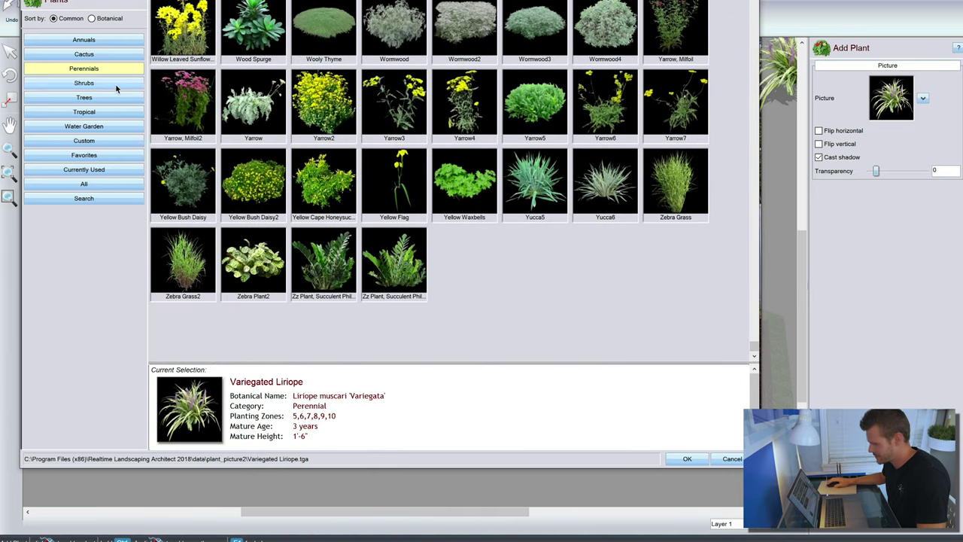
pyautogui.click(754, 14)
pyautogui.click(754, 13)
pyautogui.click(754, 13)
pyautogui.click(754, 14)
pyautogui.click(754, 13)
pyautogui.click(754, 13)
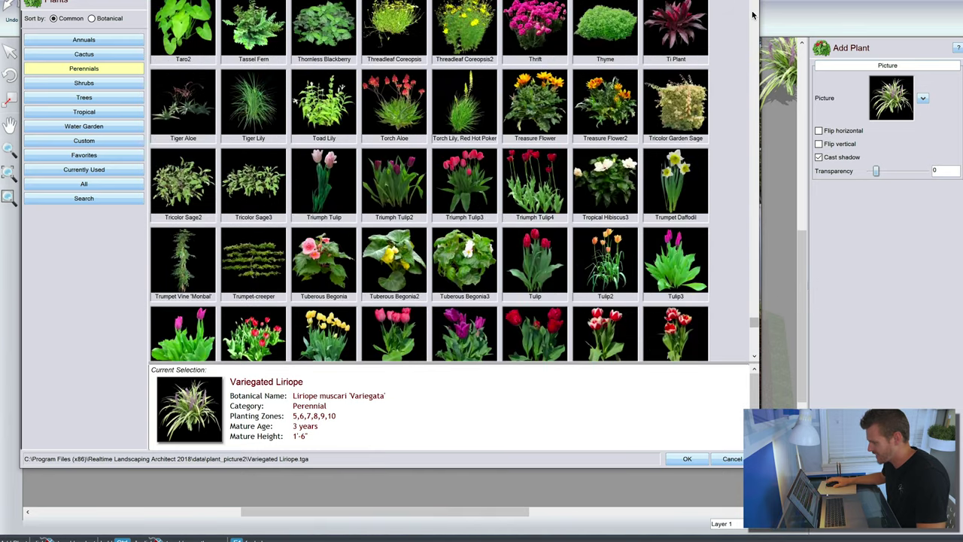
pyautogui.click(754, 13)
pyautogui.click(754, 14)
pyautogui.click(753, 14)
pyautogui.click(754, 14)
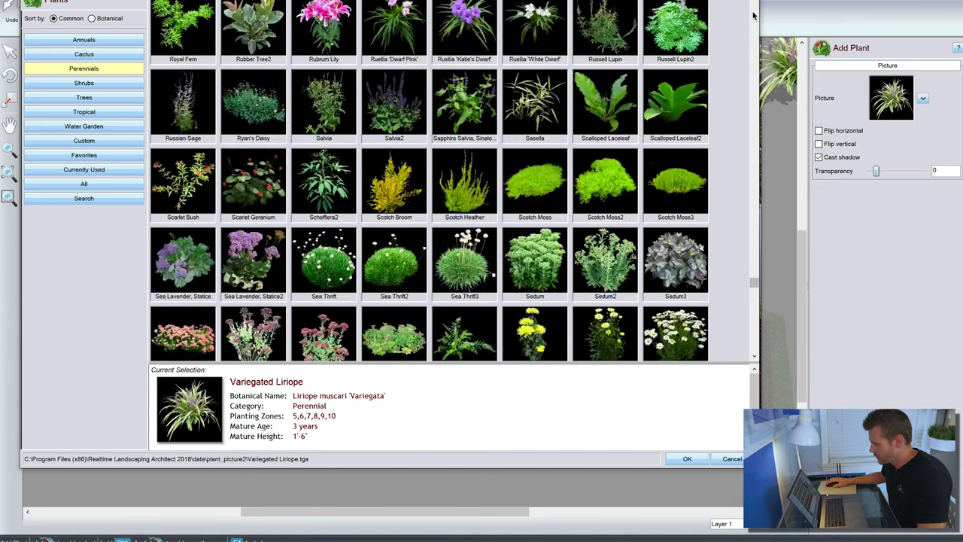
pyautogui.click(754, 13)
pyautogui.click(754, 14)
pyautogui.click(754, 14)
pyautogui.click(753, 13)
pyautogui.click(753, 13)
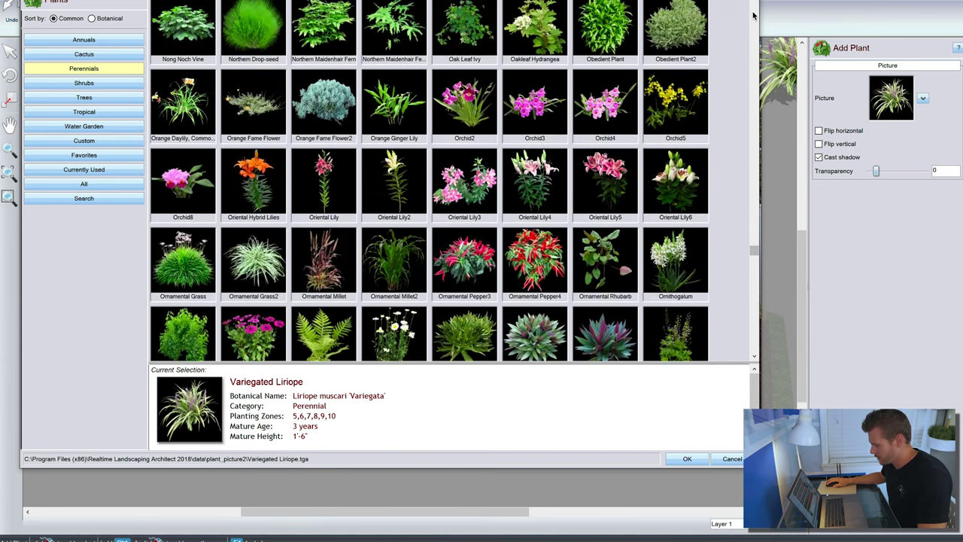
pyautogui.click(754, 14)
pyautogui.click(754, 14)
pyautogui.click(754, 14)
pyautogui.click(754, 14)
pyautogui.click(753, 13)
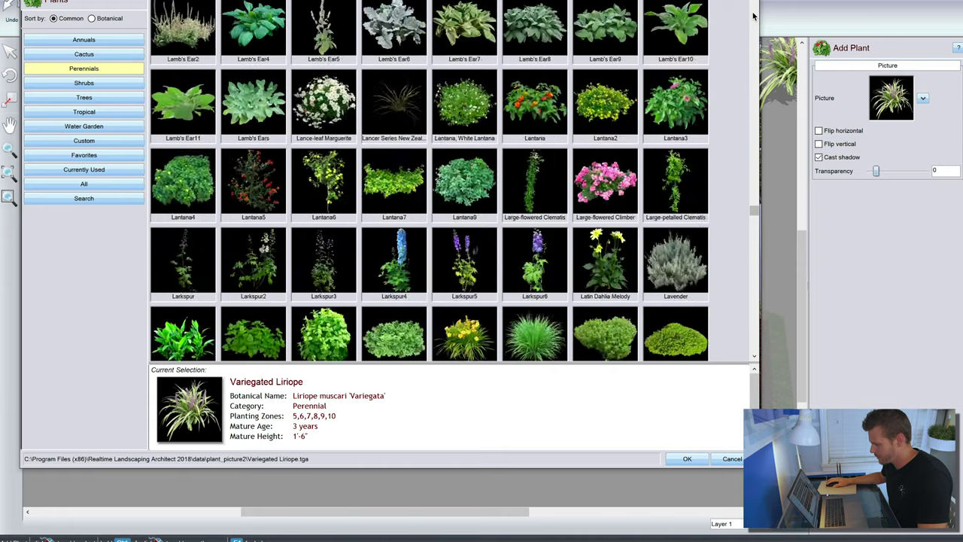
pyautogui.click(754, 13)
pyautogui.click(753, 13)
pyautogui.click(753, 14)
pyautogui.click(754, 13)
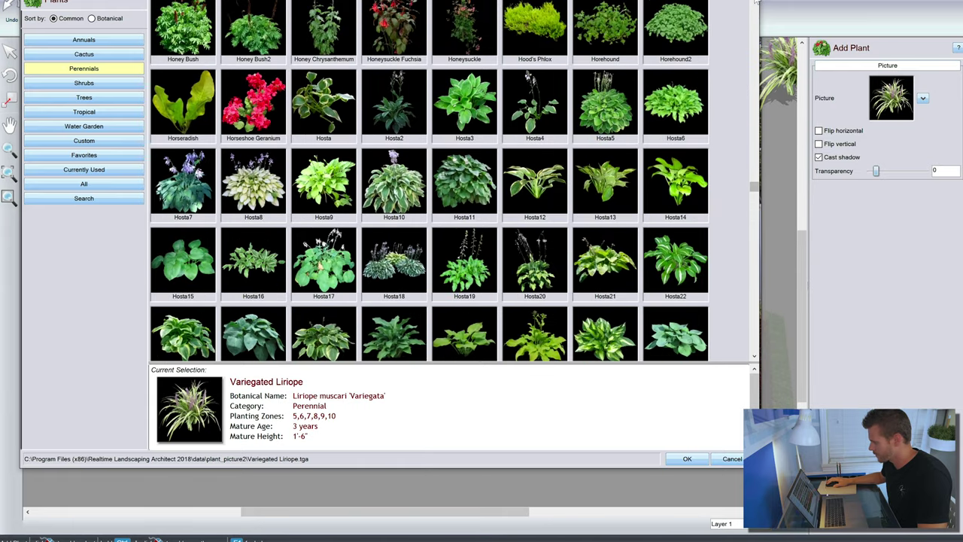
pyautogui.click(755, 6)
pyautogui.click(755, 5)
pyautogui.click(755, 4)
pyautogui.click(756, 5)
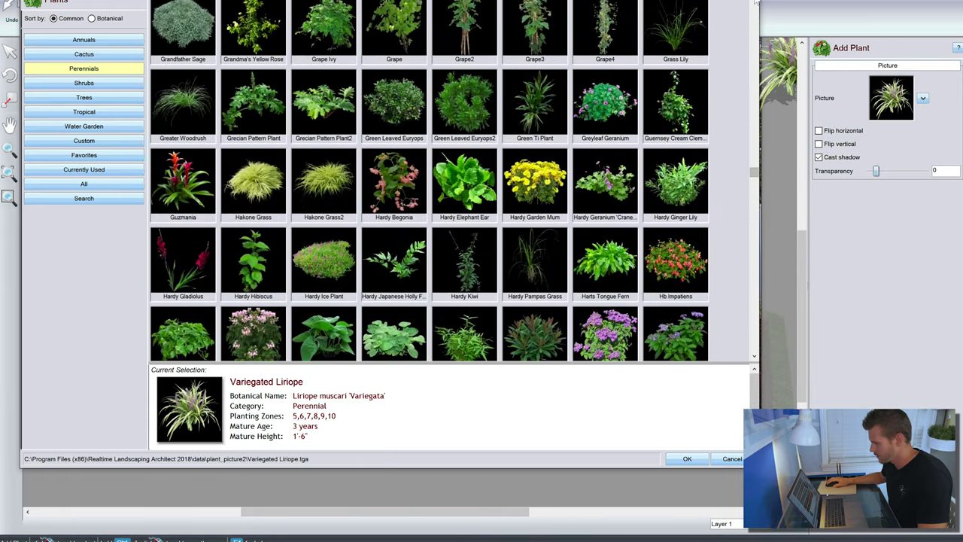
pyautogui.click(755, 5)
# Search the plant library by common name for 'lilac'
pyautogui.click(755, 4)
pyautogui.click(118, 199)
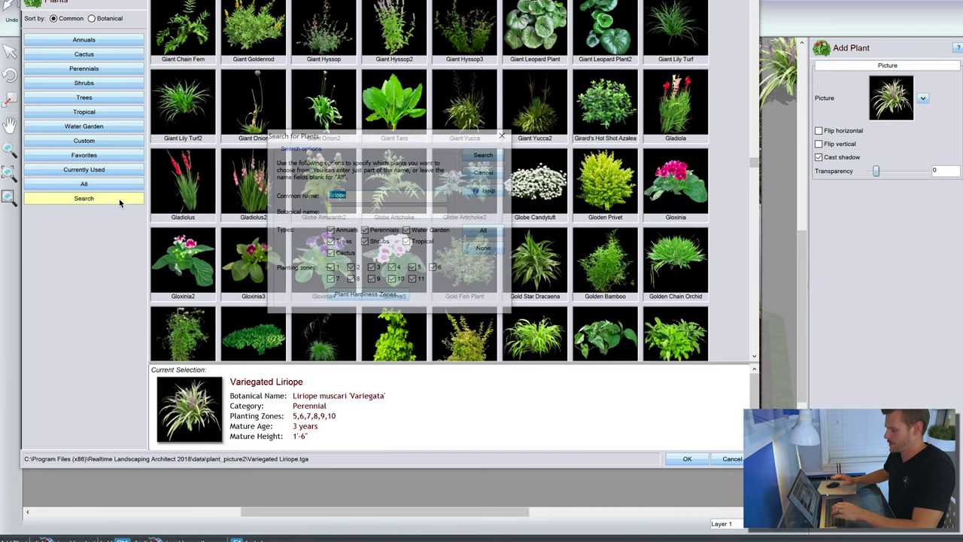
pyautogui.write('lilac')
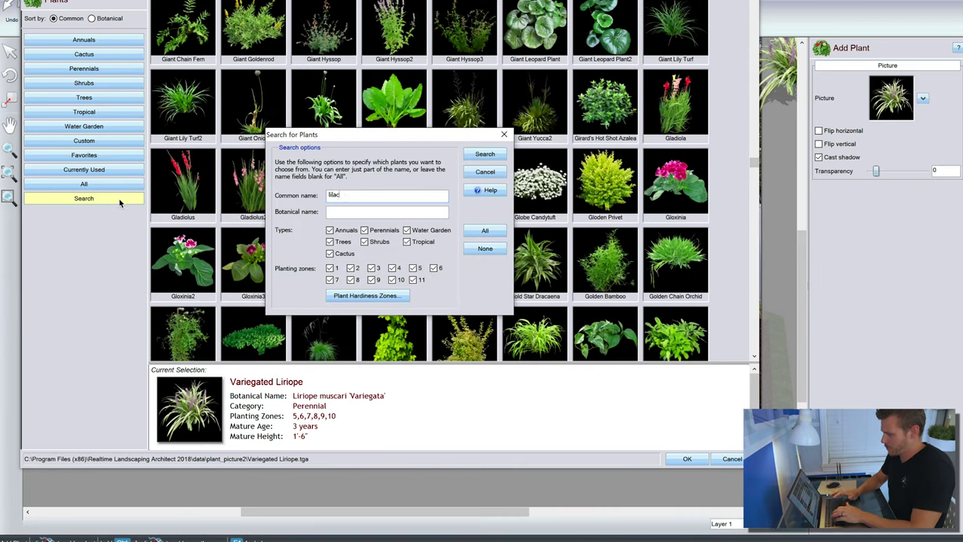
pyautogui.press('Return')
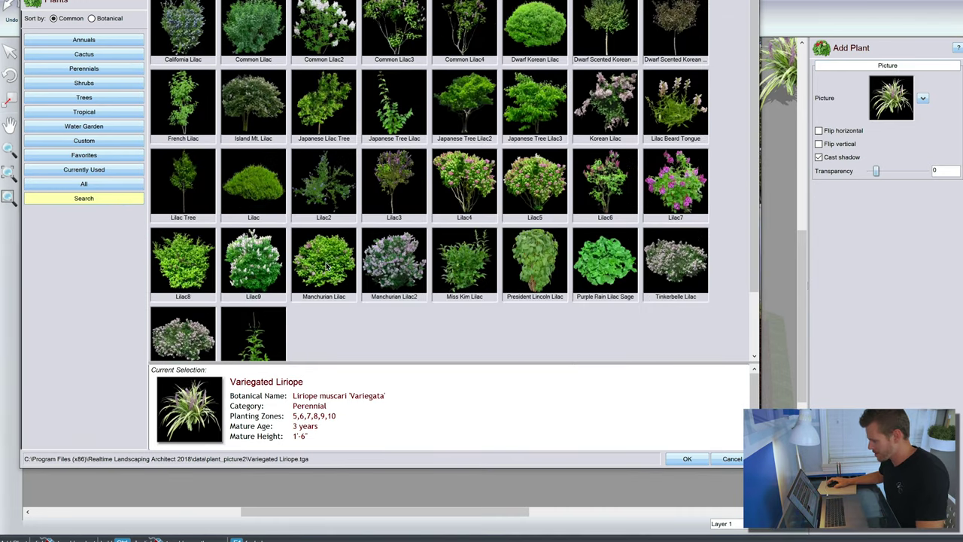
# Place a small Manchurian Lilac2 shrub at the right edge of the lawn
pyautogui.click(397, 279)
pyautogui.click(686, 459)
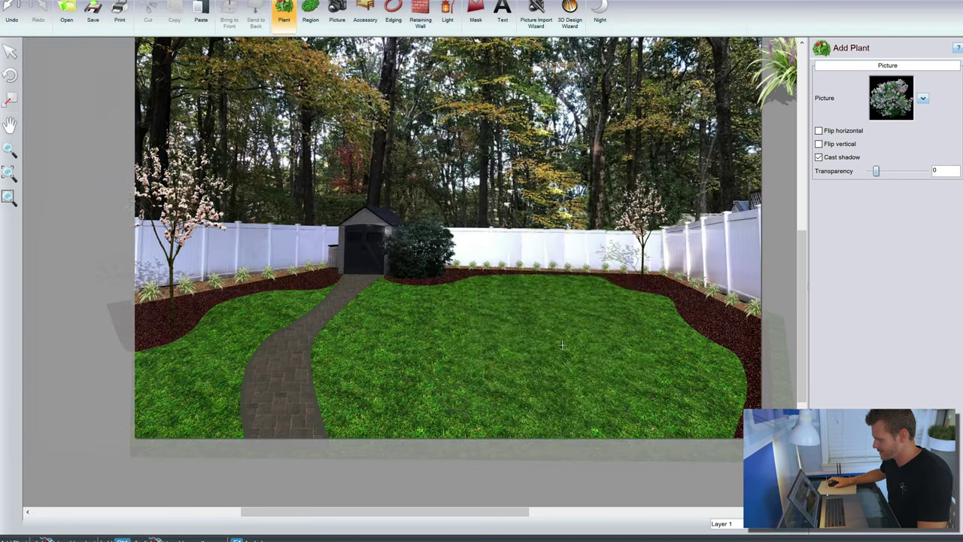
pyautogui.click(536, 339)
pyautogui.moveTo(638, 244); pyautogui.dragTo(580, 307)
pyautogui.moveTo(531, 410); pyautogui.dragTo(743, 408)
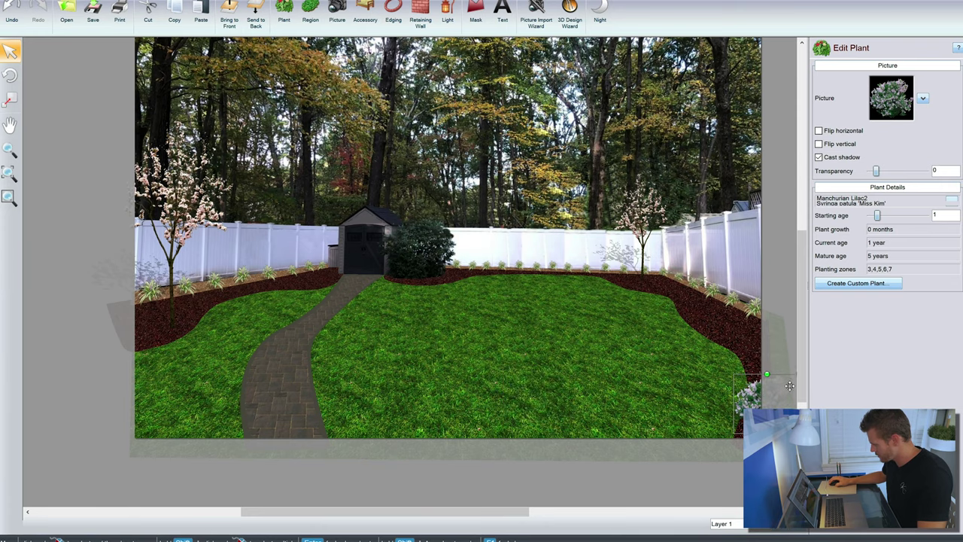
pyautogui.scroll(-1, 784, 391)
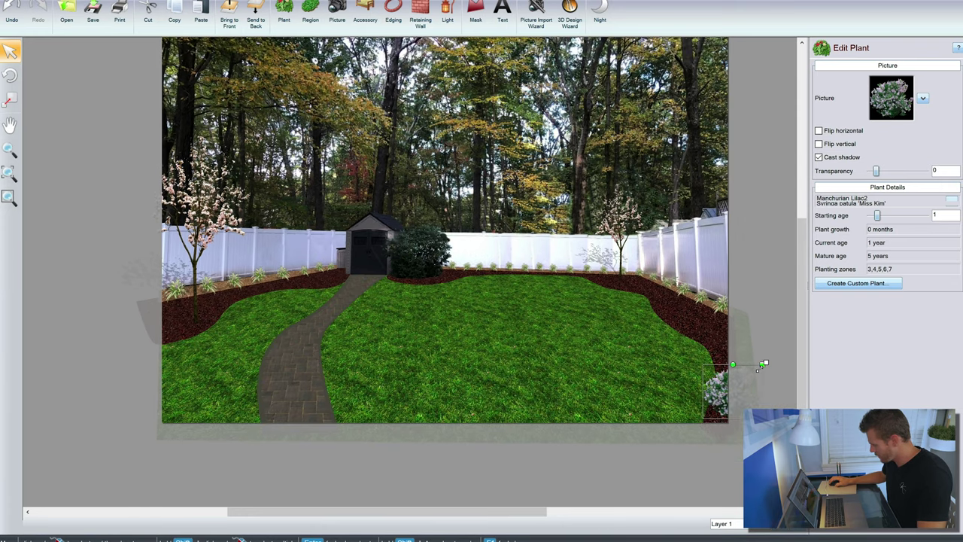
pyautogui.moveTo(757, 370); pyautogui.dragTo(733, 384)
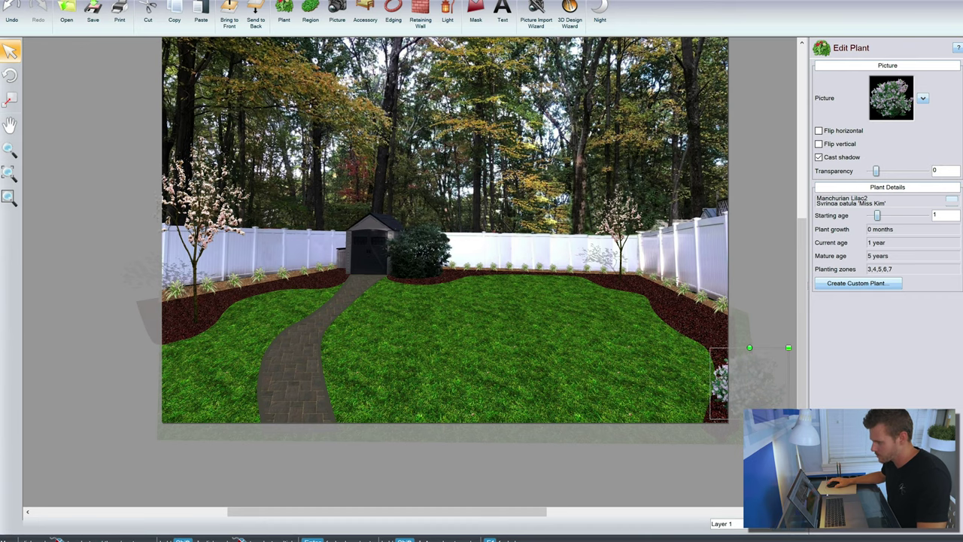
# Paste lilac copies, one flipped horizontally, onto the right mulch bed and back fence bed
pyautogui.click(201, 11)
pyautogui.moveTo(724, 323); pyautogui.dragTo(691, 318)
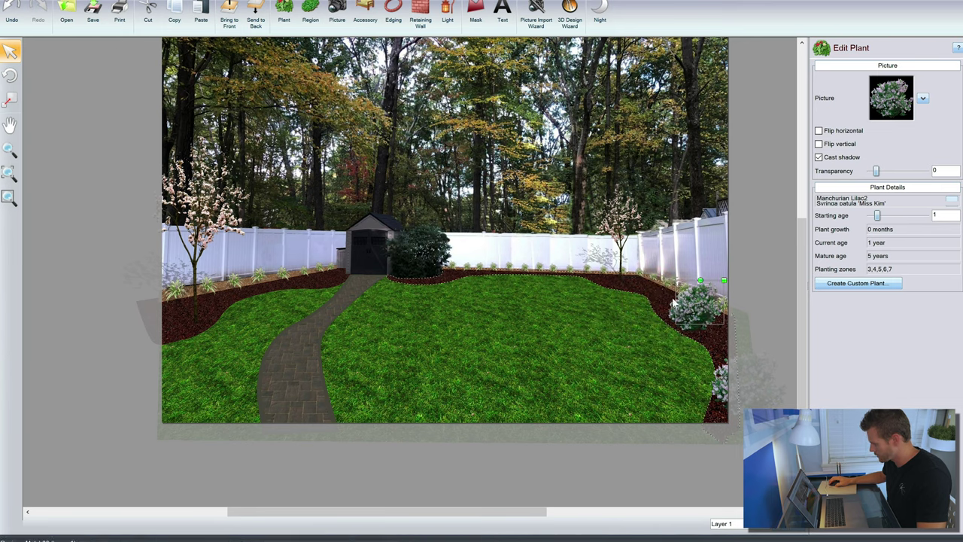
pyautogui.click(201, 10)
pyautogui.click(203, 14)
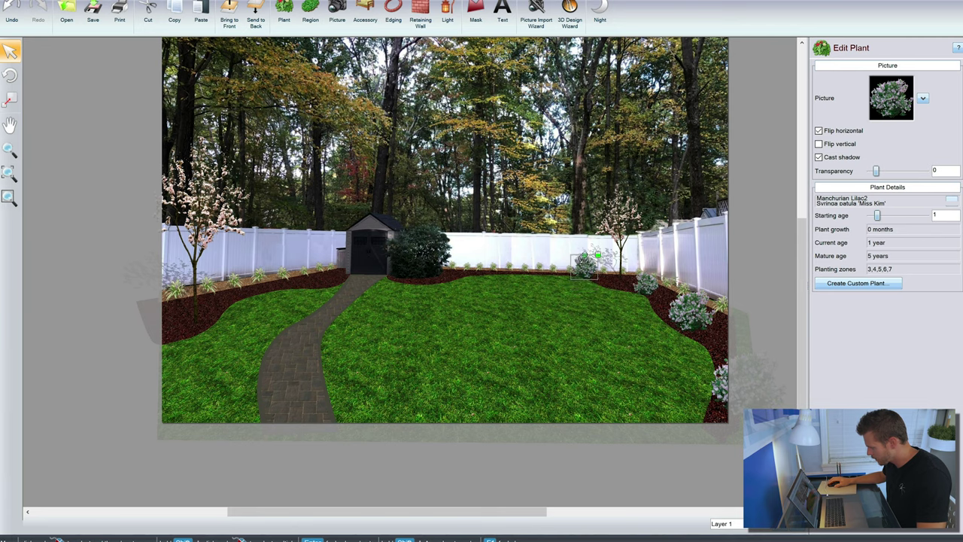
pyautogui.click(201, 13)
pyautogui.moveTo(586, 265); pyautogui.dragTo(528, 268)
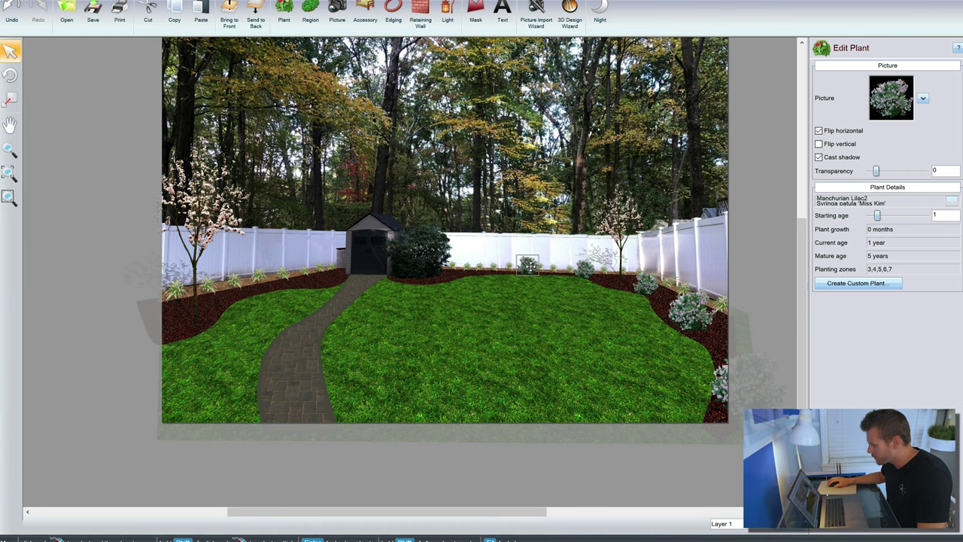
pyautogui.click(893, 90)
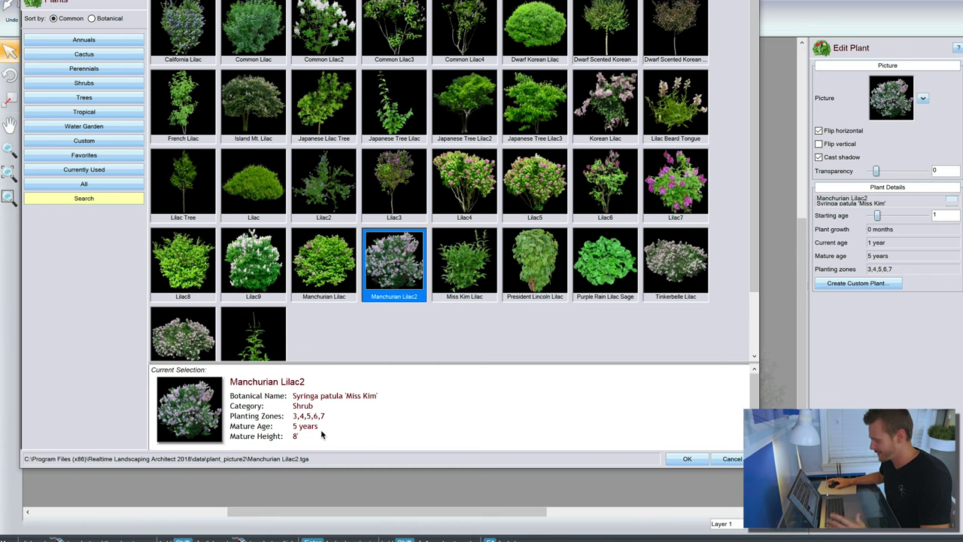
pyautogui.click(687, 459)
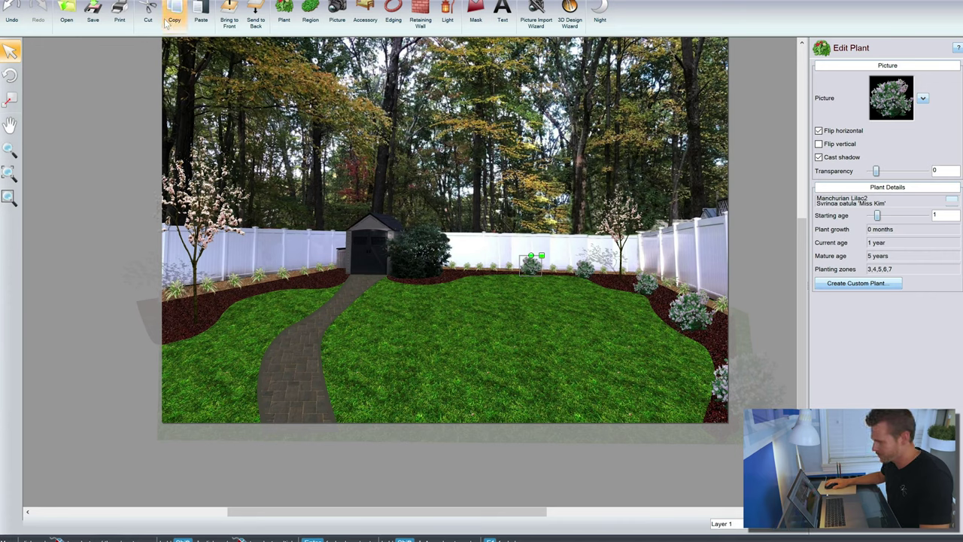
# Paste three lilac copies and drag them left along the back fence and beside the shed
pyautogui.click(201, 11)
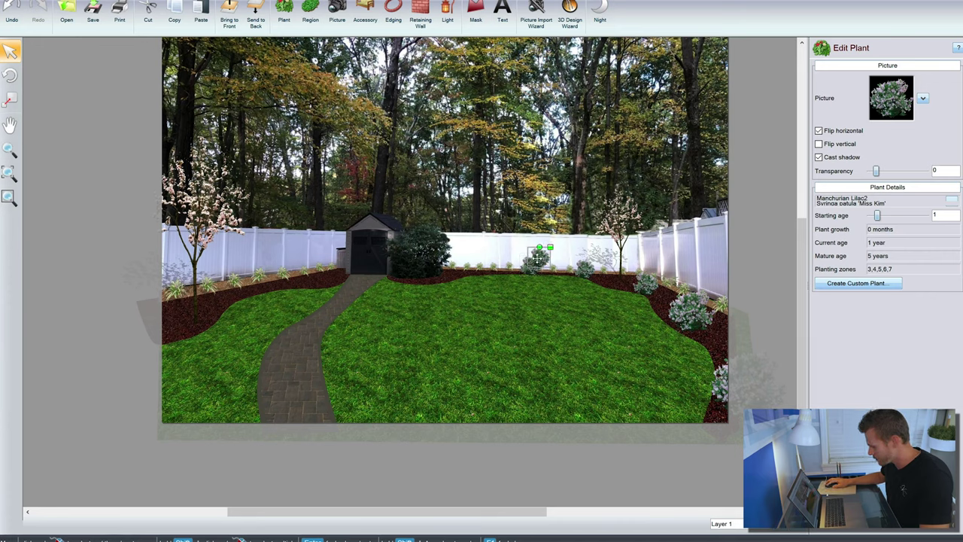
pyautogui.moveTo(538, 257); pyautogui.dragTo(466, 266)
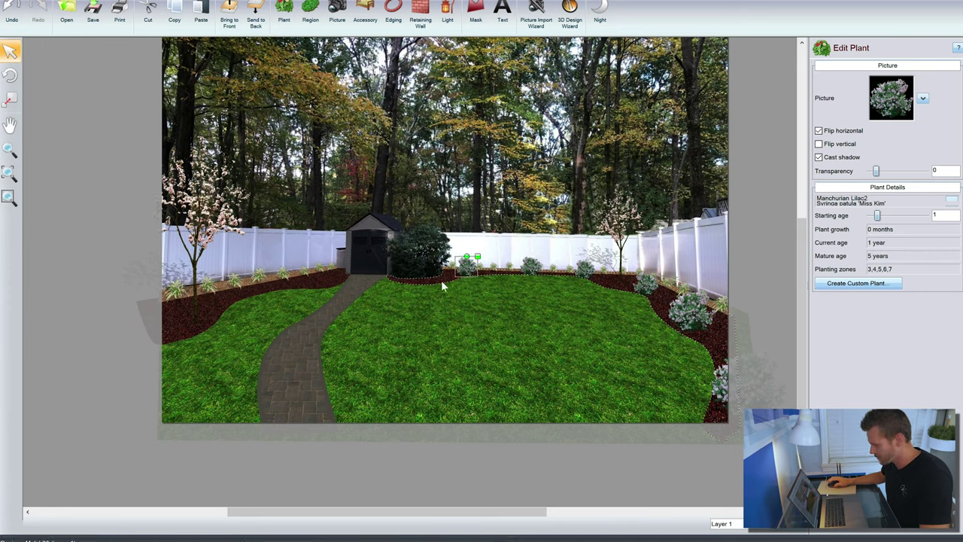
pyautogui.click(201, 11)
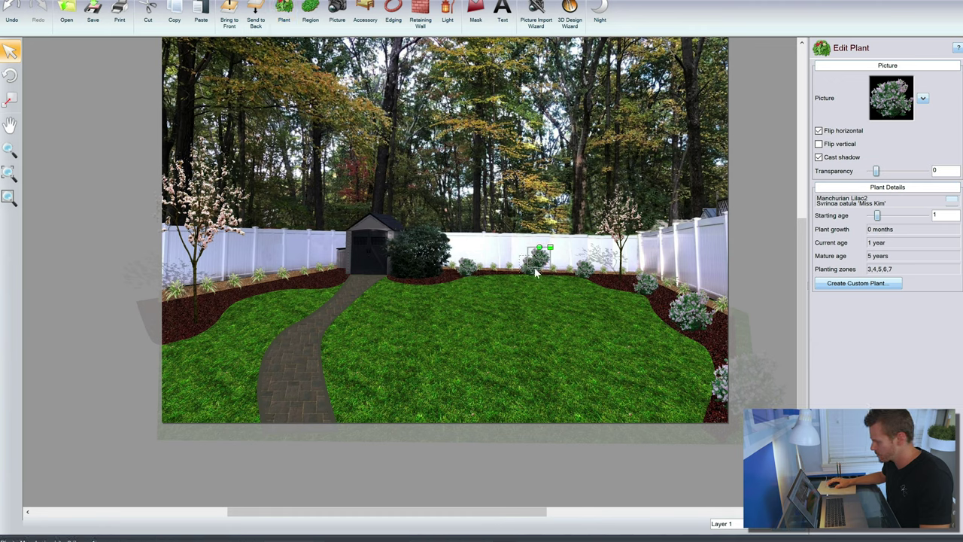
pyautogui.moveTo(536, 272); pyautogui.dragTo(319, 275)
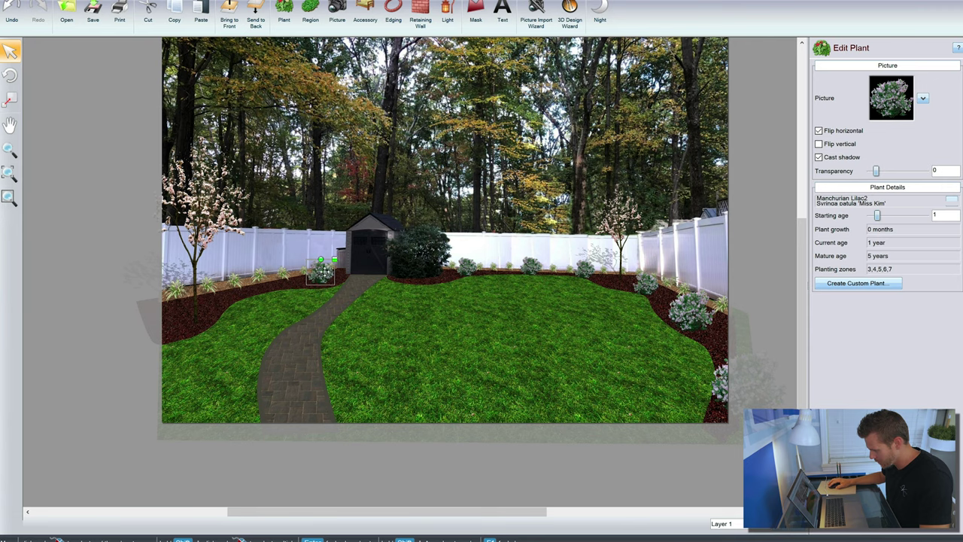
pyautogui.moveTo(324, 272); pyautogui.dragTo(331, 272)
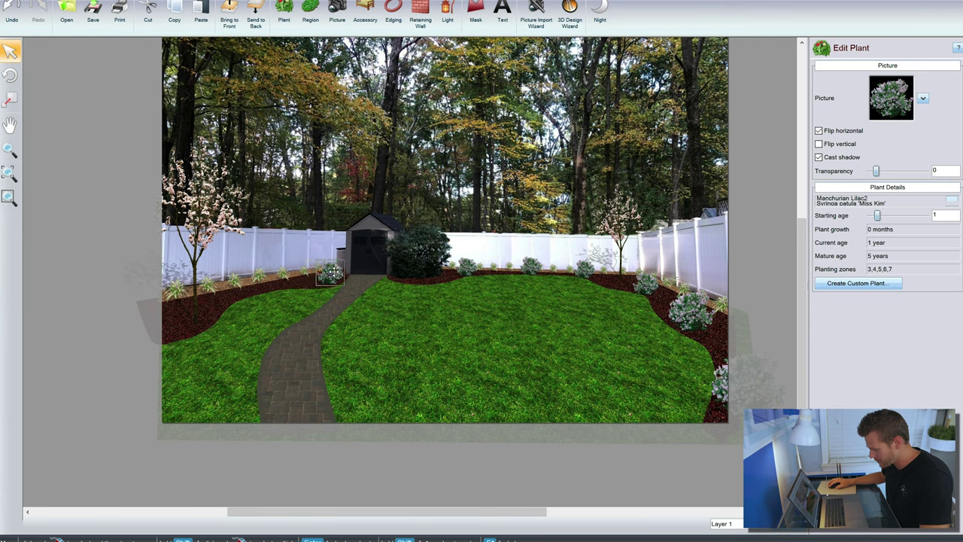
pyautogui.click(200, 15)
pyautogui.moveTo(333, 268); pyautogui.dragTo(276, 276)
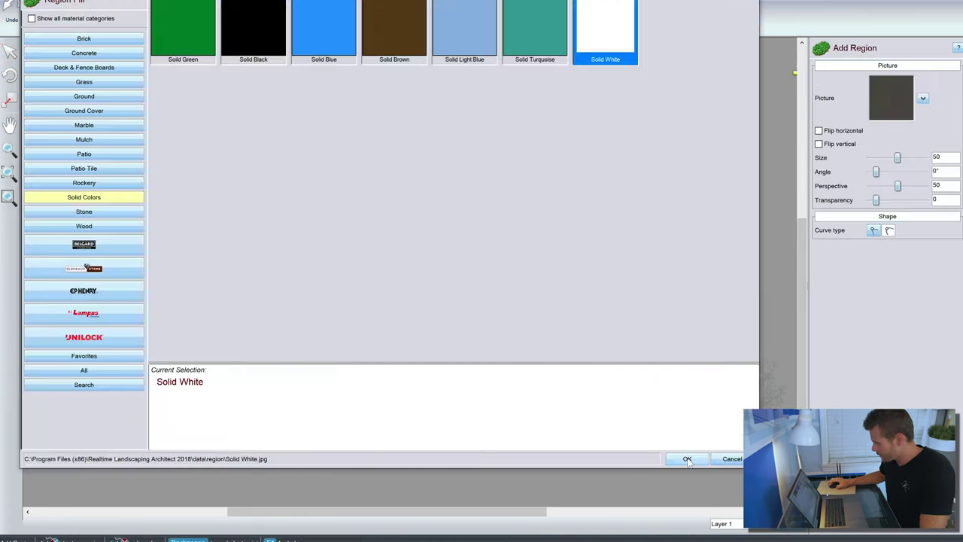